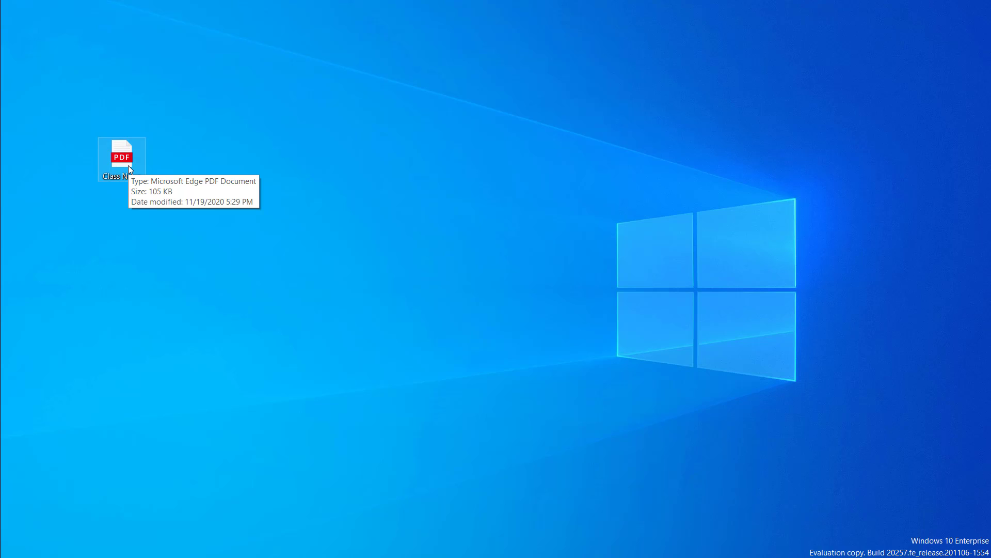
- Review the Class News PDF in Edge, briefly selecting the Welcome back to school! heading, then close Edge
{"action": "double_click", "coordinate": [127, 166]}
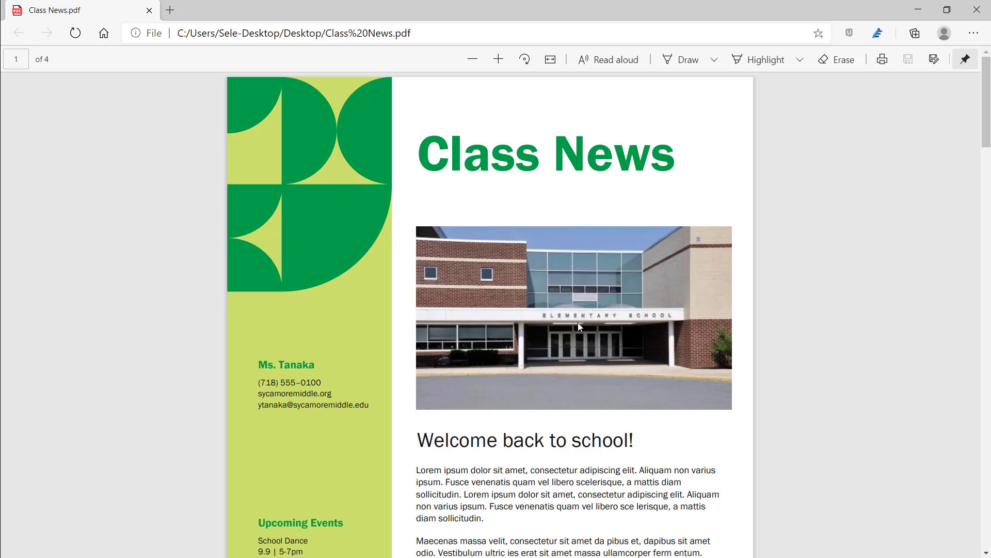
{"action": "left_click_drag", "start_coordinate": [515, 441], "coordinate": [618, 450]}
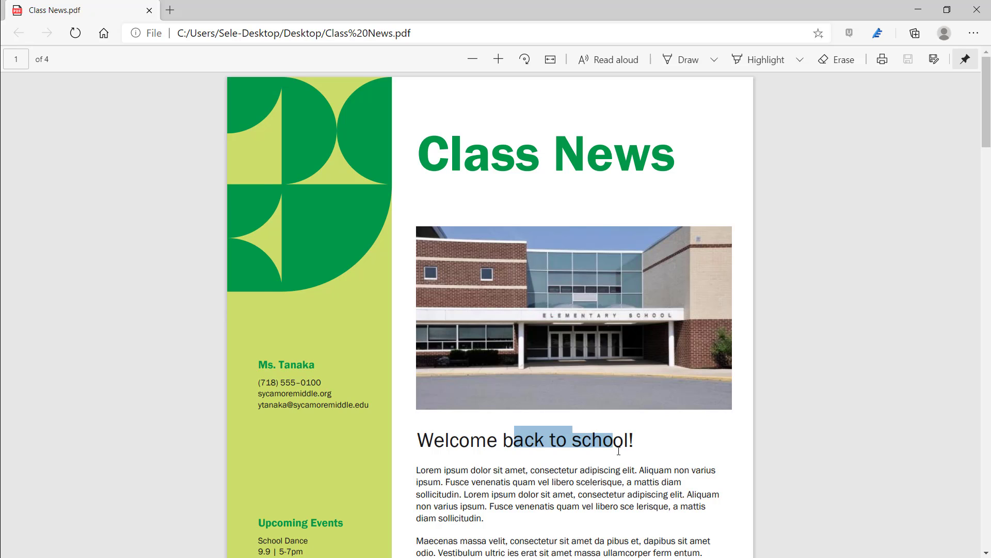
{"action": "left_click", "coordinate": [559, 417]}
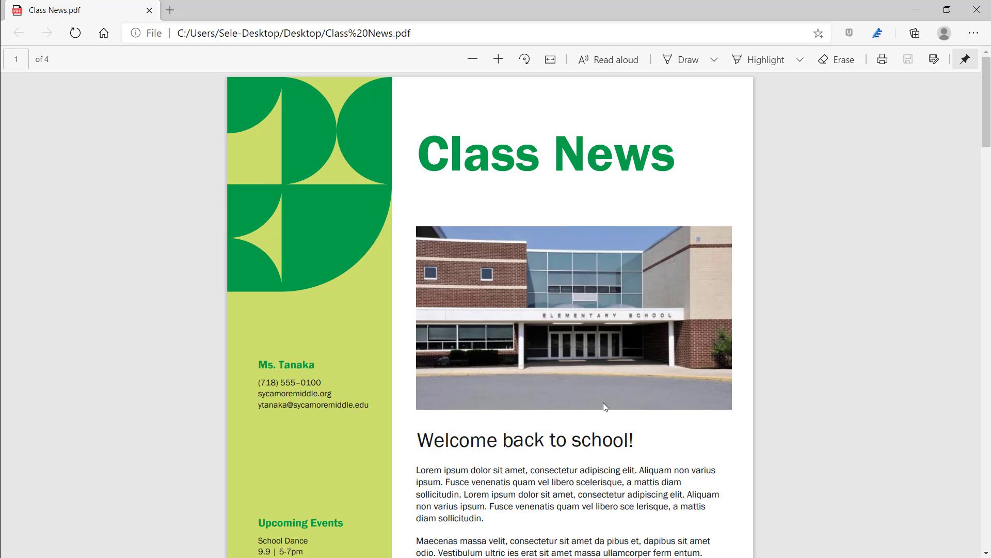
{"action": "left_click", "coordinate": [976, 10]}
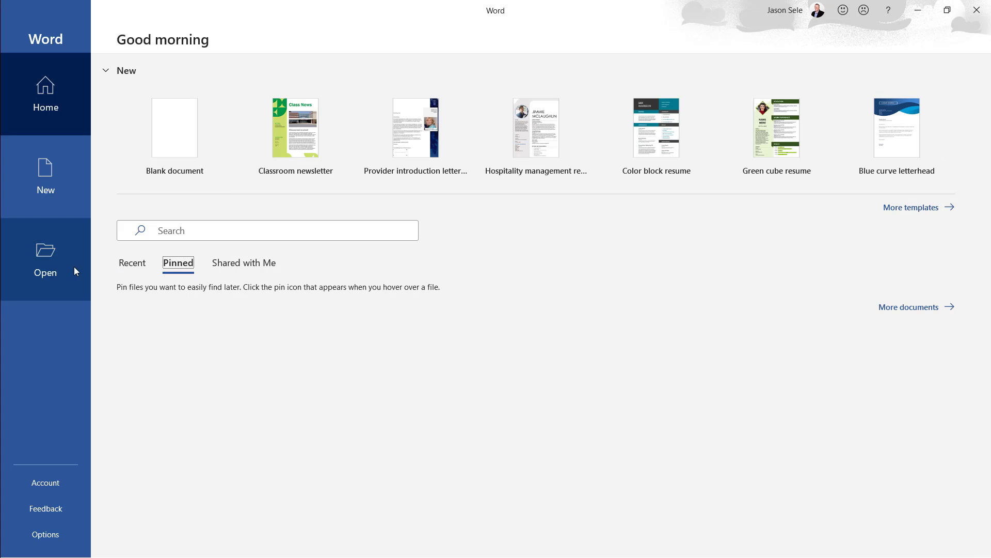
- Browse from Word's Open page to the Class News PDF on the desktop and open it
{"action": "left_click", "coordinate": [53, 255]}
{"action": "left_click", "coordinate": [167, 291]}
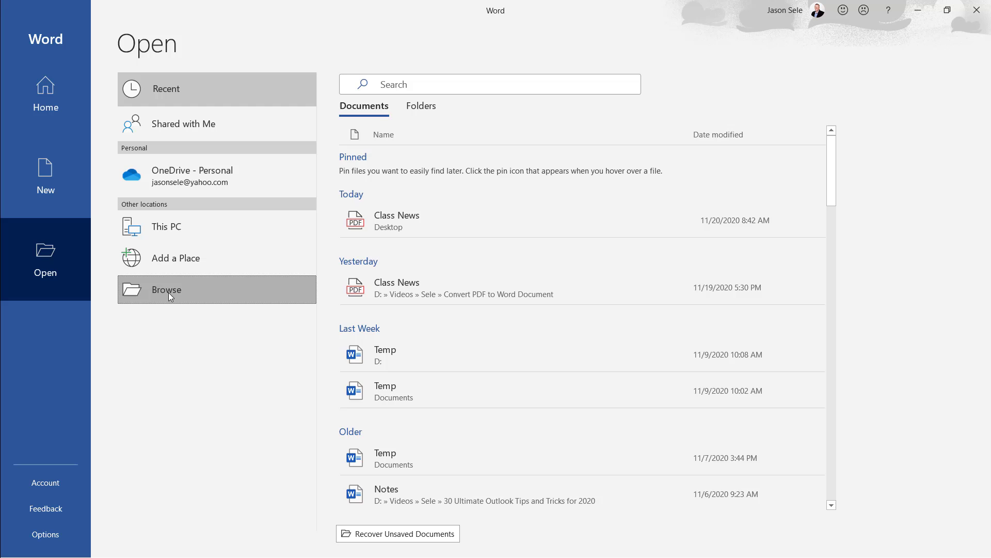
{"action": "left_click", "coordinate": [428, 227]}
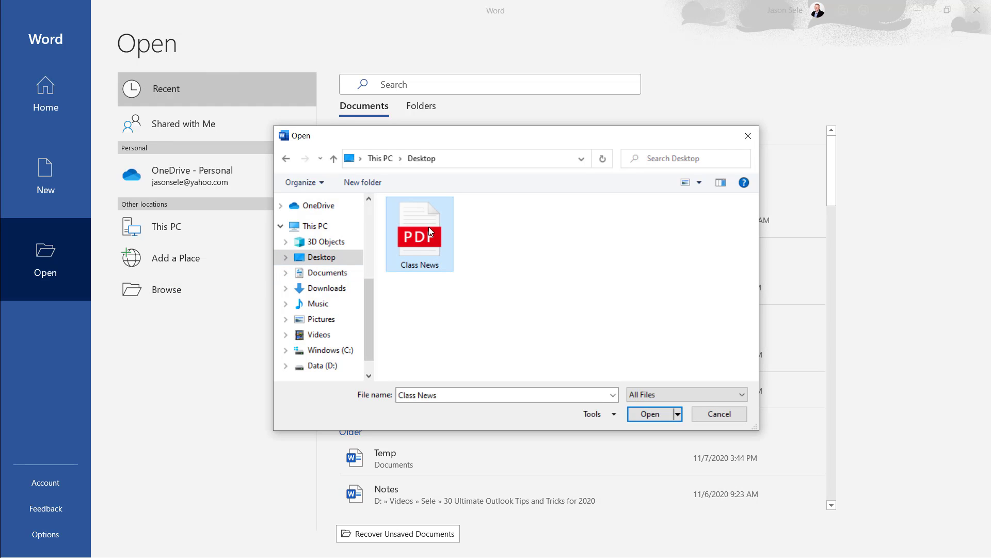
{"action": "left_click", "coordinate": [645, 418]}
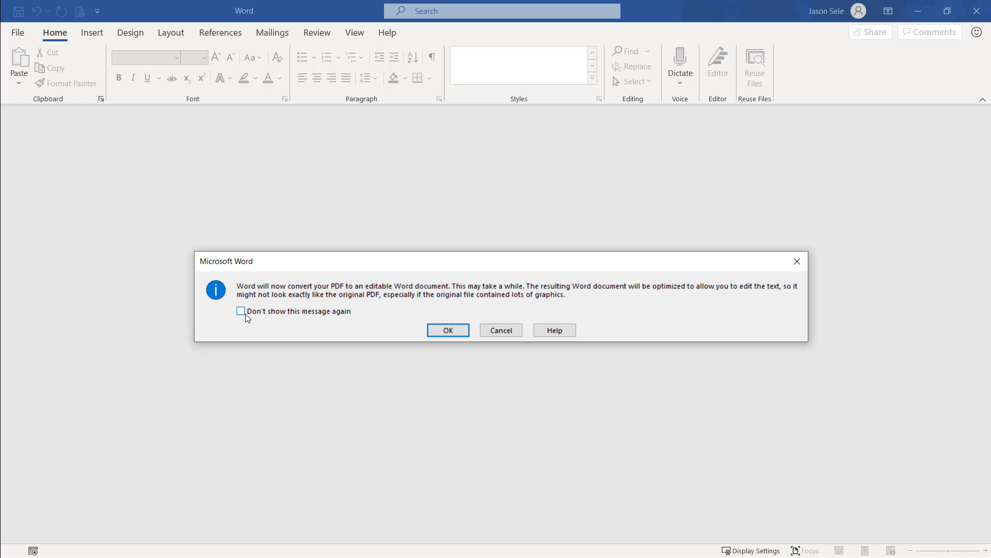
- Convert the PDF into an editable document and delete the Class News title text box
{"action": "left_click", "coordinate": [439, 332]}
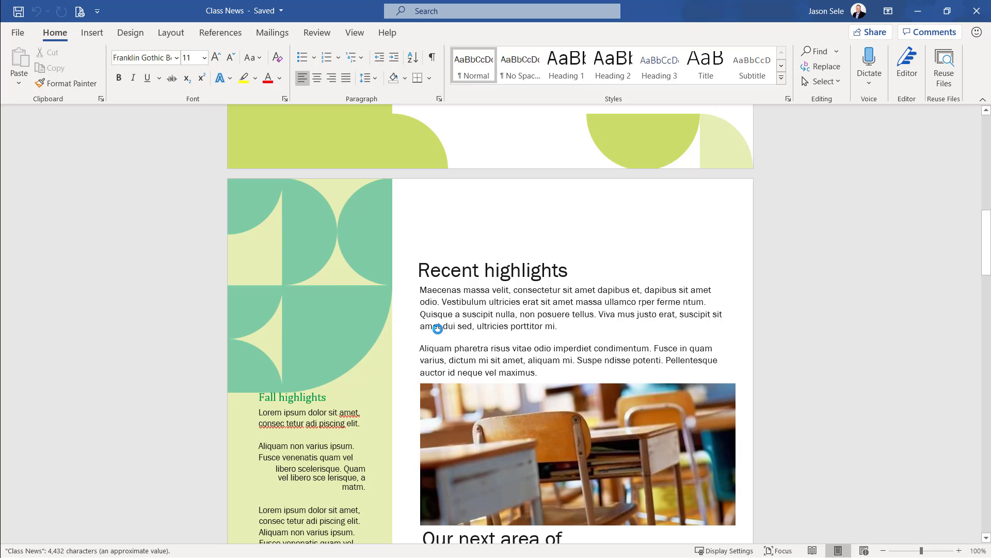
{"action": "scroll", "coordinate": [439, 328], "scroll_direction": "up", "scroll_amount": 15}
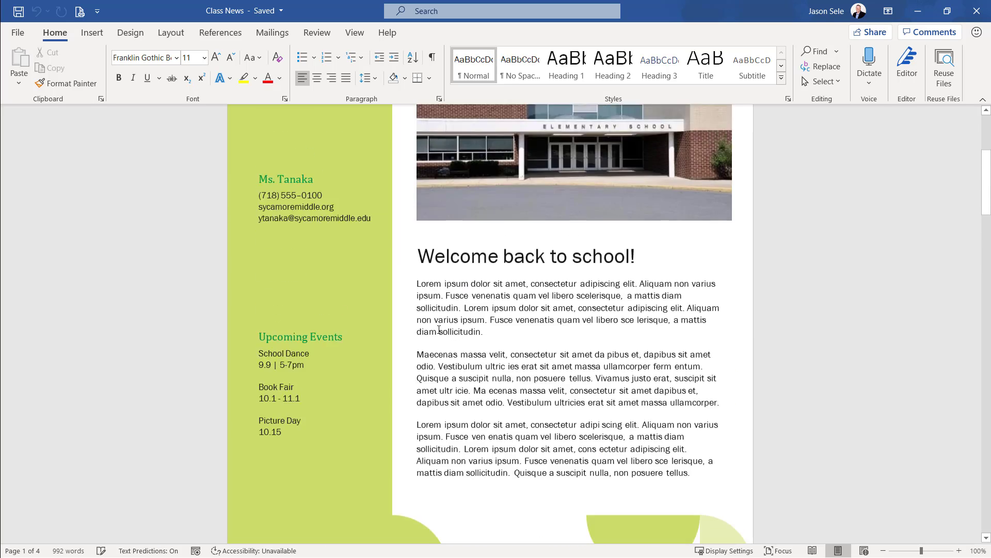
{"action": "left_click_drag", "start_coordinate": [419, 204], "coordinate": [639, 219]}
{"action": "key", "text": "Delete"}
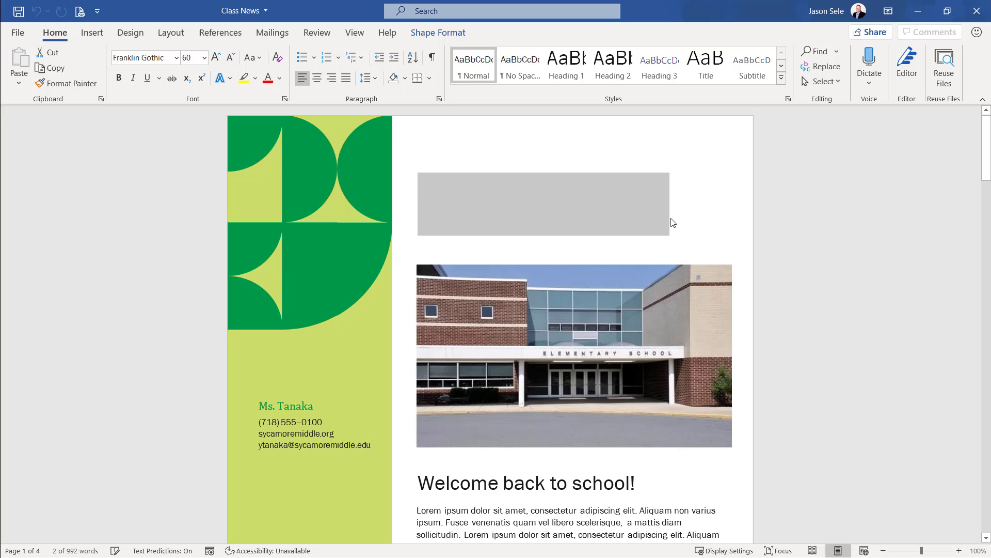
{"action": "key", "text": "Escape"}
{"action": "key", "text": "Delete"}
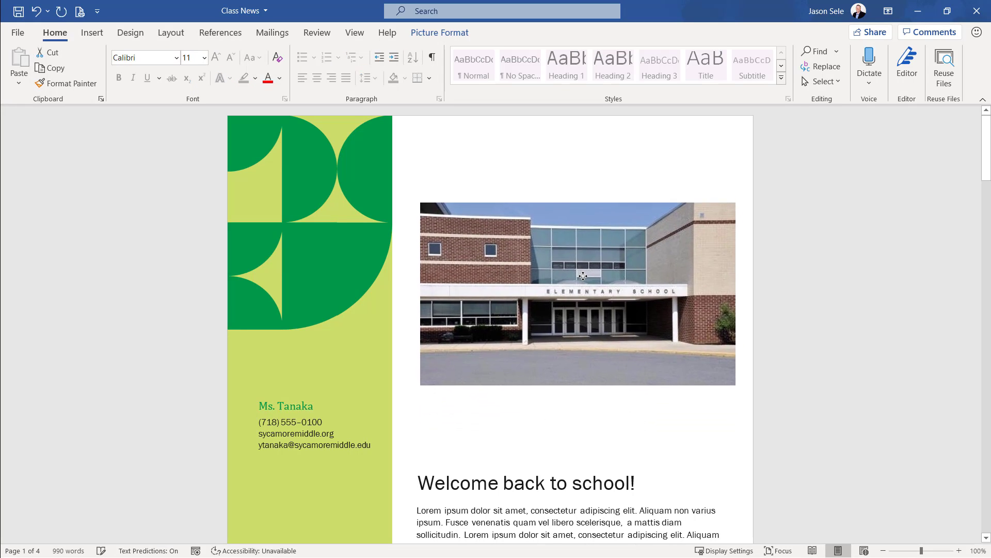
{"action": "left_click", "coordinate": [503, 482]}
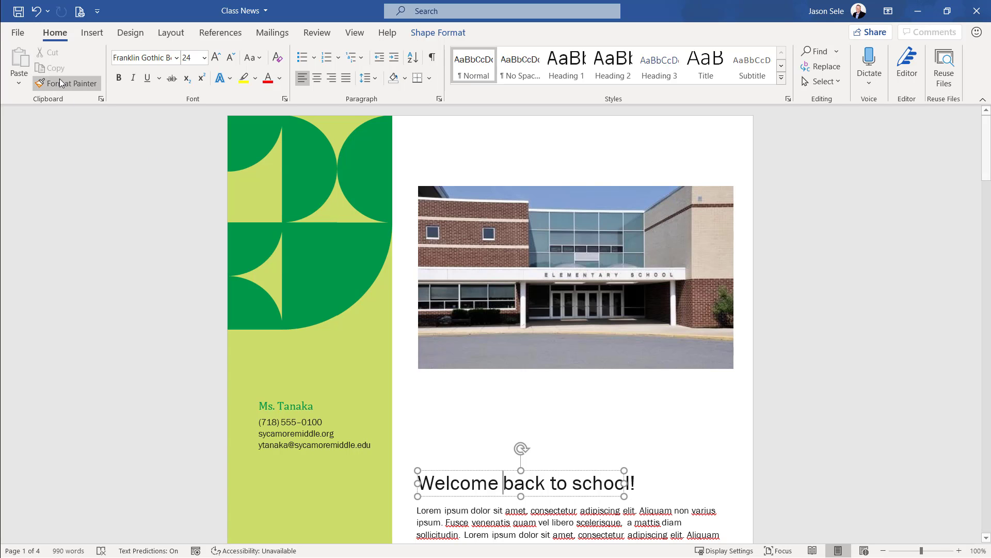
- Look at File > Save As, then close Word without saving
{"action": "left_click", "coordinate": [17, 33]}
{"action": "left_click", "coordinate": [49, 205]}
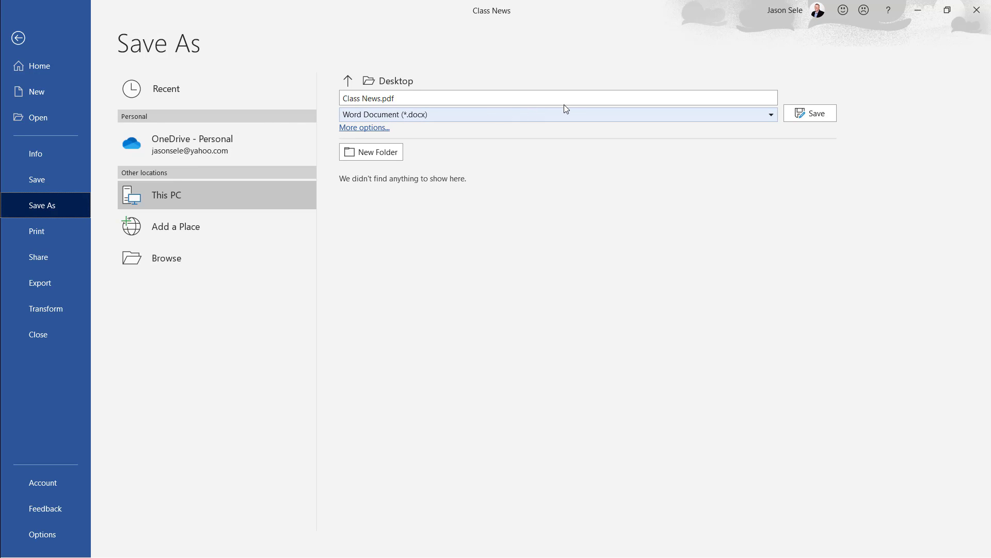
{"action": "left_click", "coordinate": [977, 16]}
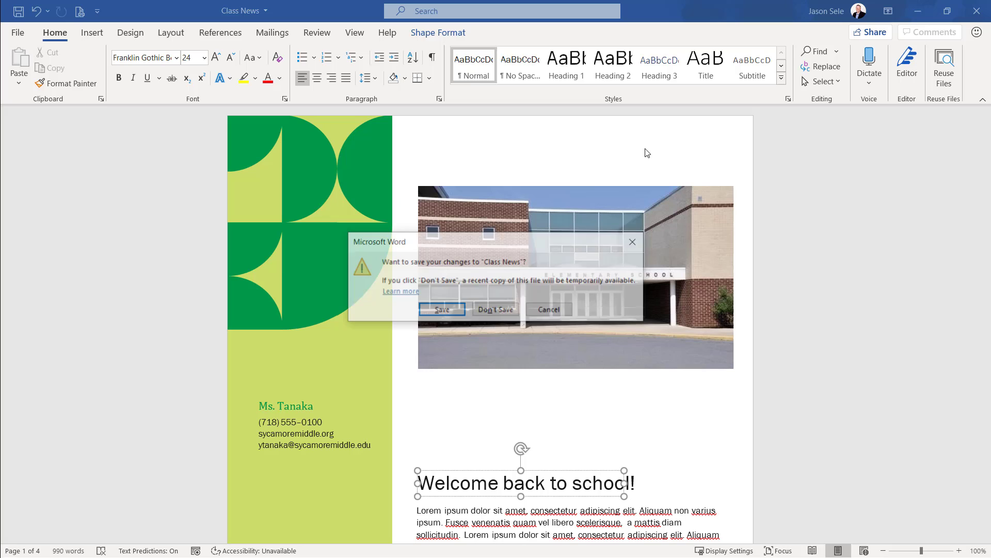
- Discard the unsaved edits, then open the Class News PDF with Word via the desktop Open with choices
{"action": "left_click", "coordinate": [490, 311]}
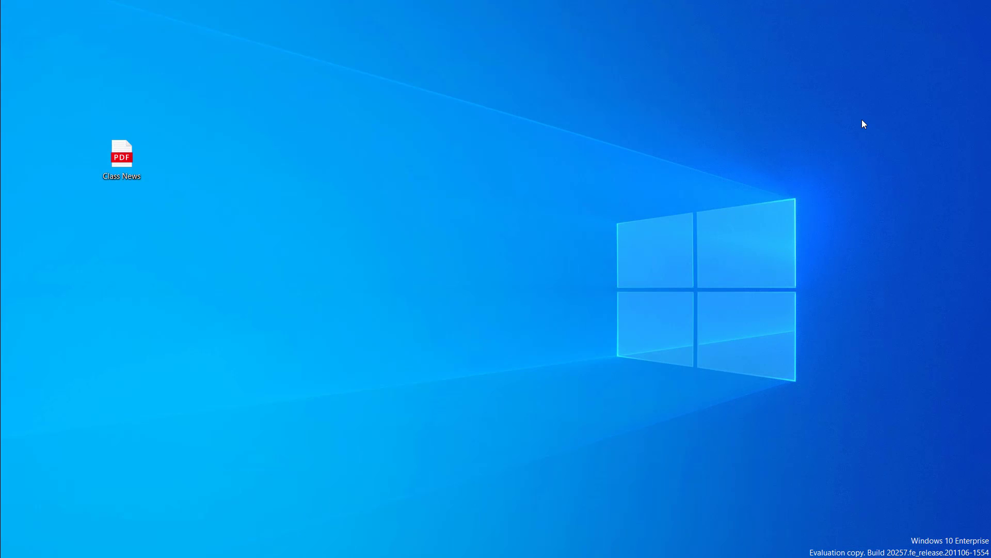
{"action": "right_click", "coordinate": [121, 161]}
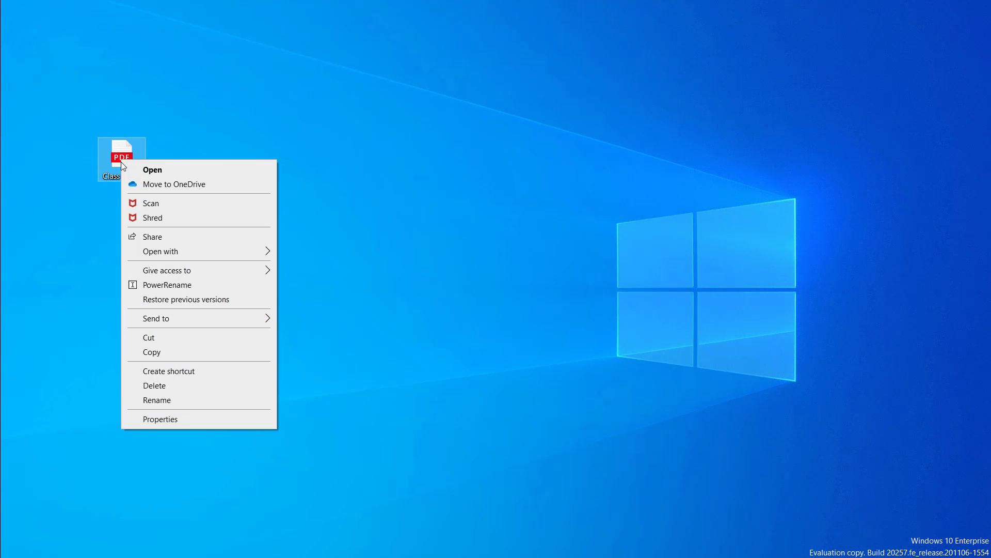
{"action": "mouse_move", "coordinate": [160, 252]}
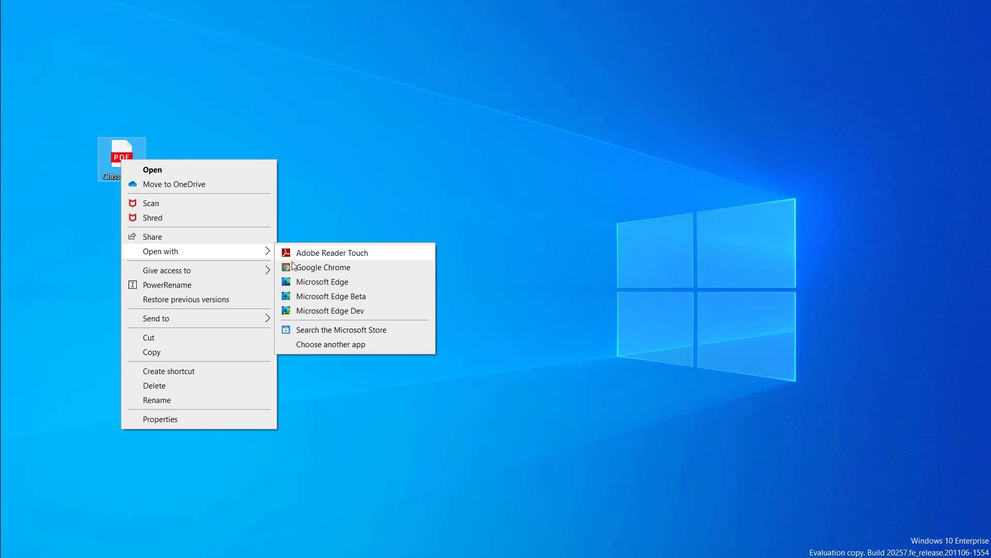
{"action": "left_click", "coordinate": [345, 349]}
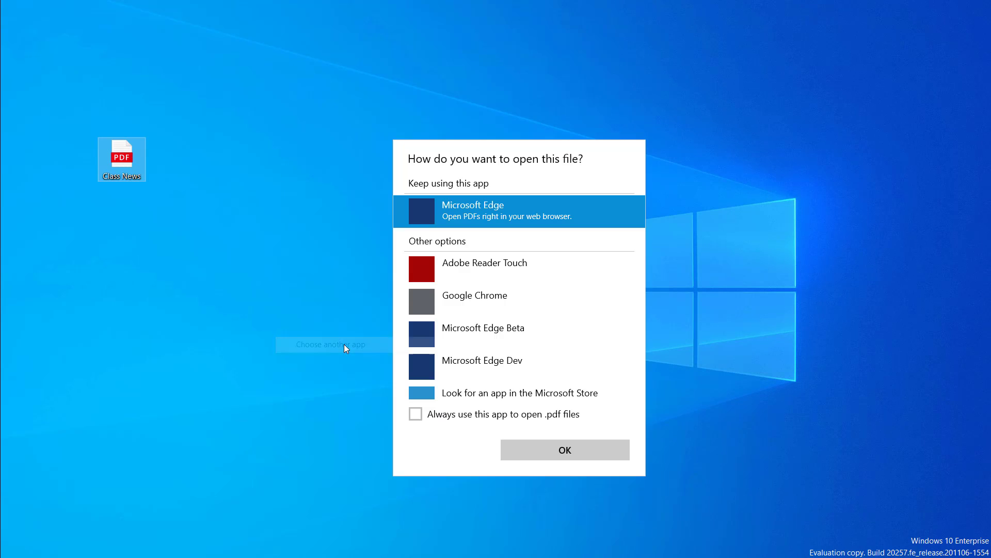
{"action": "scroll", "coordinate": [534, 383], "scroll_direction": "down", "scroll_amount": 2}
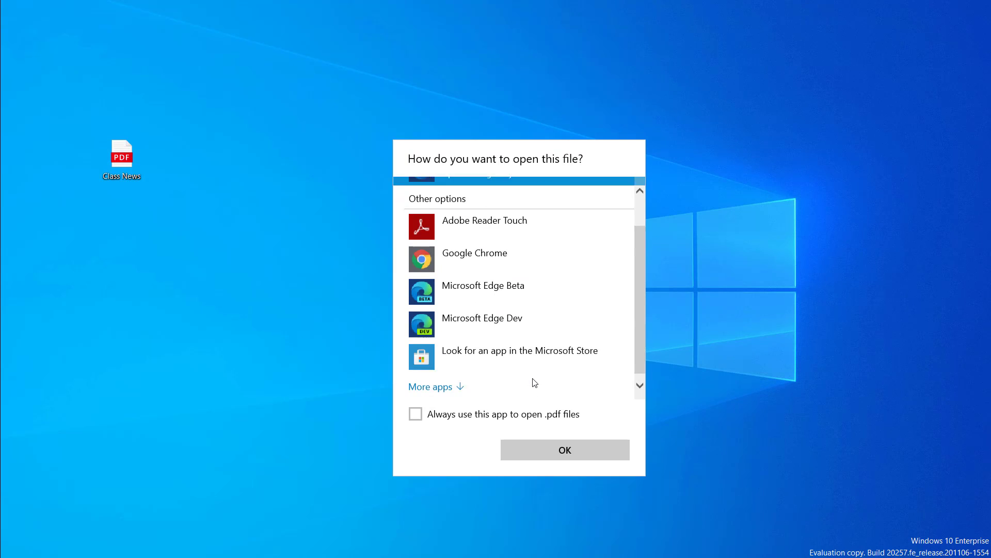
{"action": "left_click", "coordinate": [445, 384]}
{"action": "scroll", "coordinate": [497, 379], "scroll_direction": "down", "scroll_amount": 3}
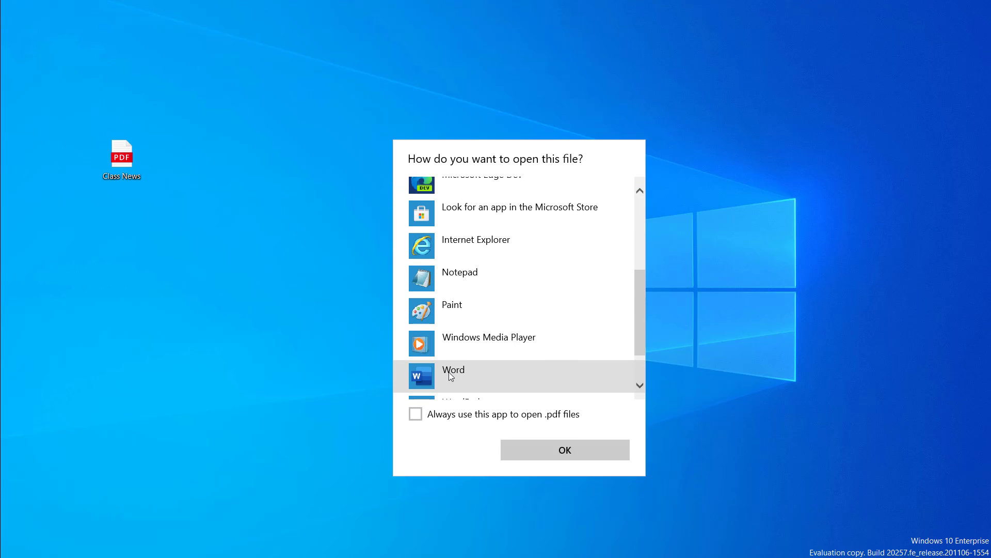
{"action": "left_click", "coordinate": [448, 372]}
{"action": "left_click", "coordinate": [585, 453]}
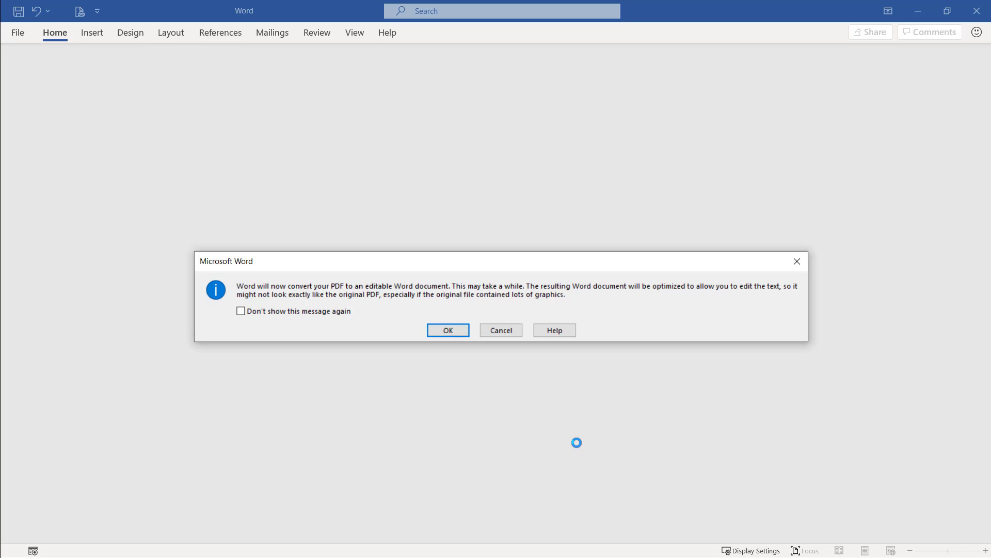
- Accept Word's notice so the Class News PDF converts into an editable document
{"action": "left_click", "coordinate": [451, 332]}
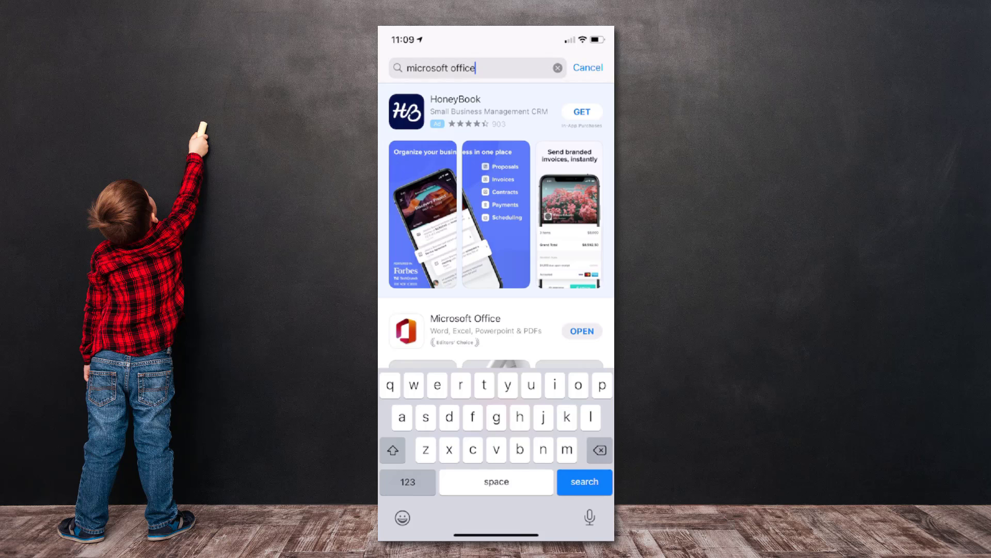
- Run the microsoft office App Store search showing Office installed, then return to the home screen
{"action": "left_click", "coordinate": [476, 68]}
{"action": "left_click", "coordinate": [584, 481]}
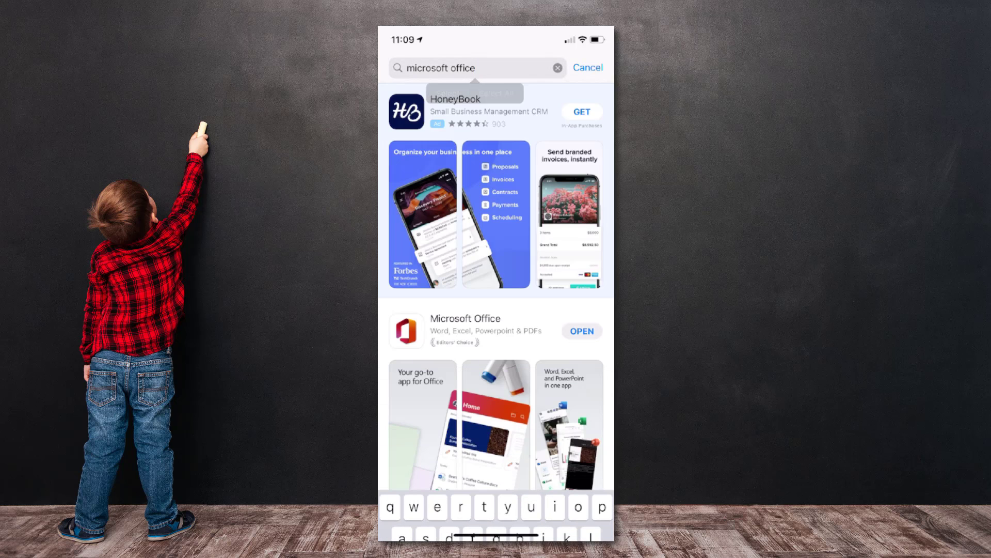
{"action": "scroll", "coordinate": [496, 287], "scroll_direction": "down", "scroll_amount": 2}
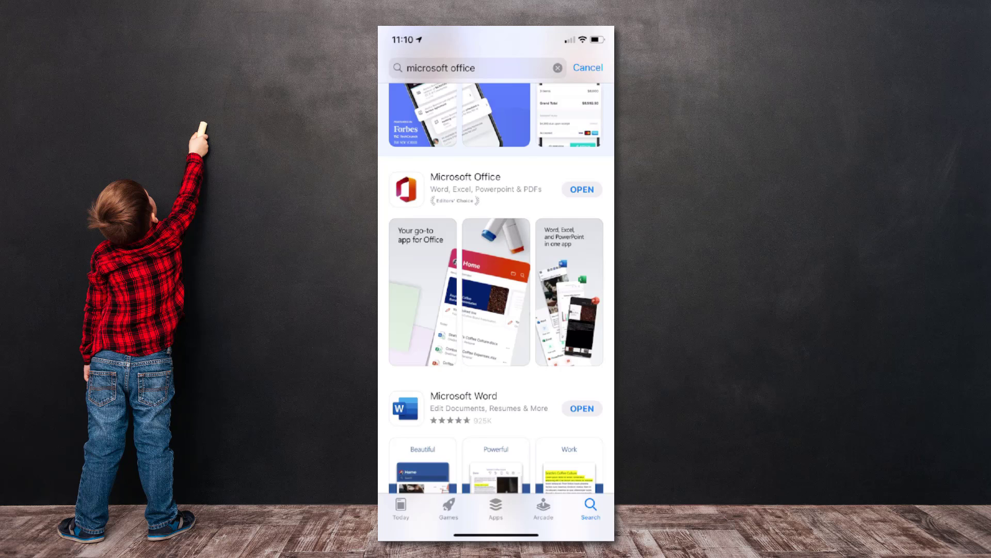
{"action": "left_click_drag", "start_coordinate": [496, 535], "coordinate": [496, 348]}
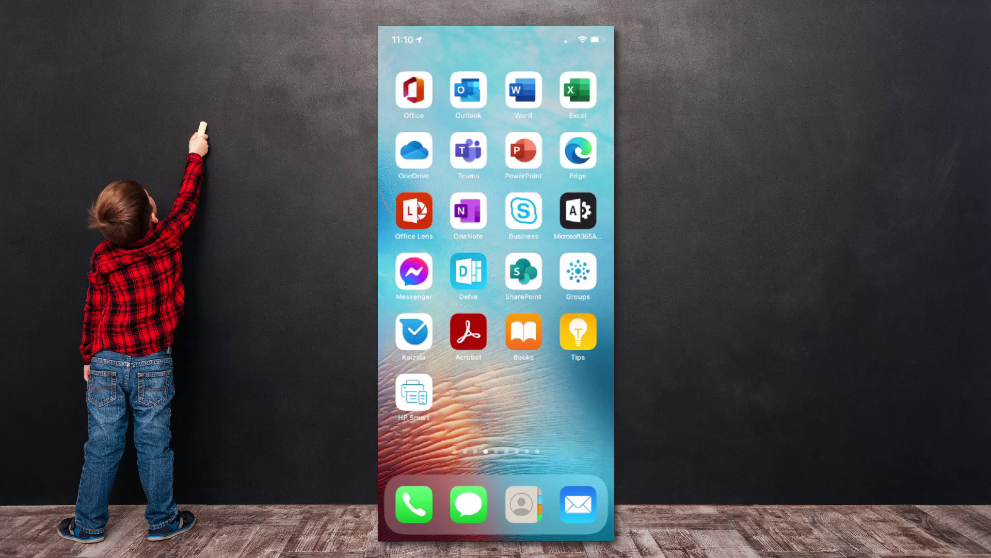
- Launch the Office app and open the Class News PDF from OneDrive - Personal
{"action": "left_click", "coordinate": [413, 90]}
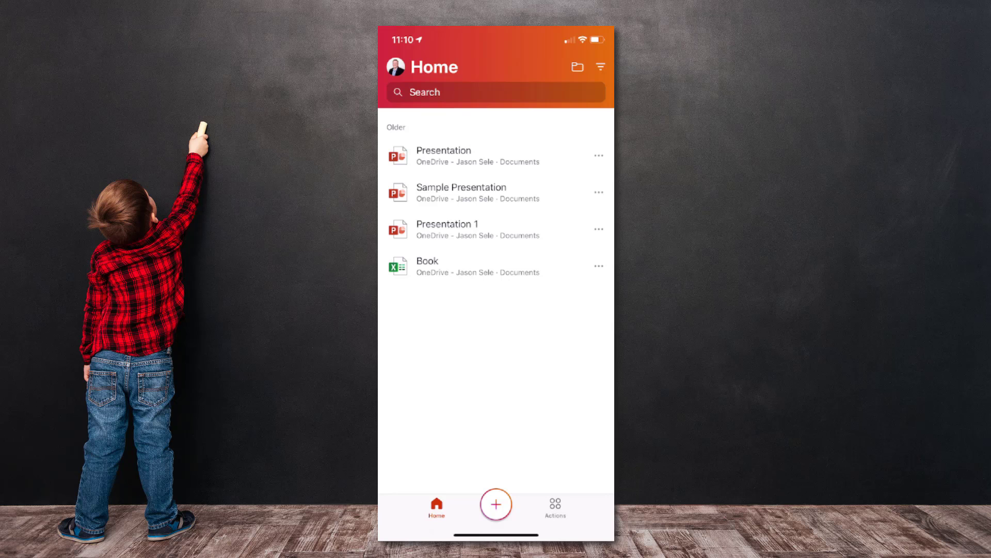
{"action": "left_click", "coordinate": [577, 66]}
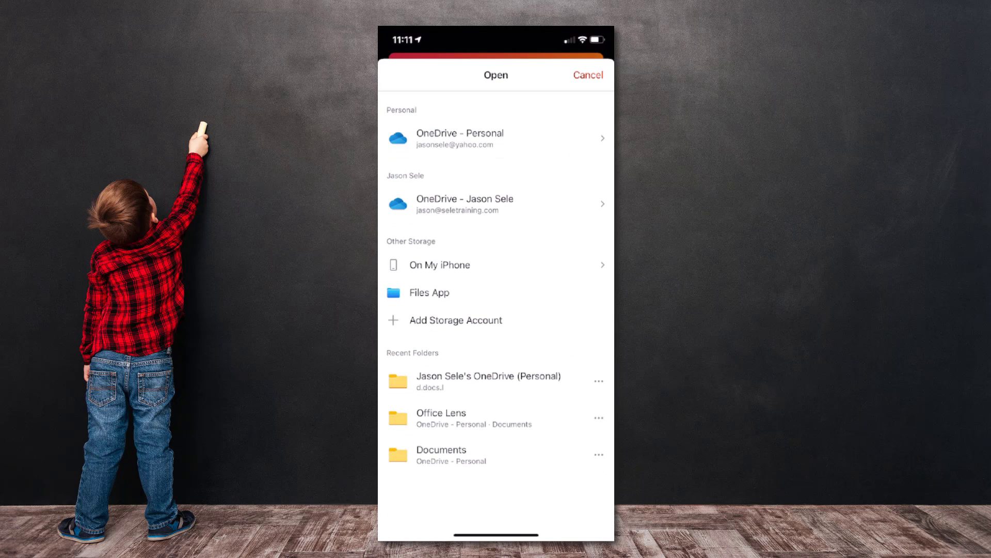
{"action": "left_click", "coordinate": [460, 139]}
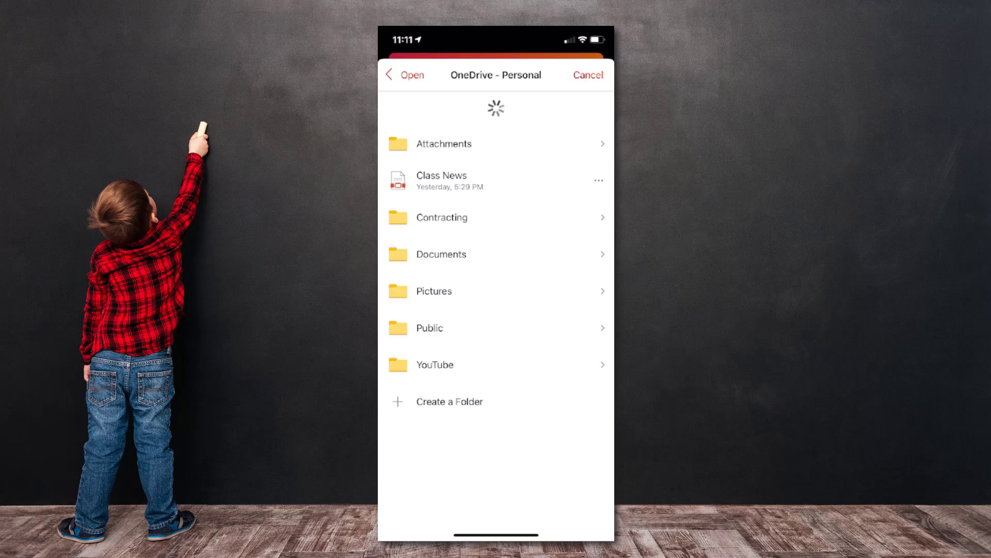
{"action": "left_click", "coordinate": [442, 146]}
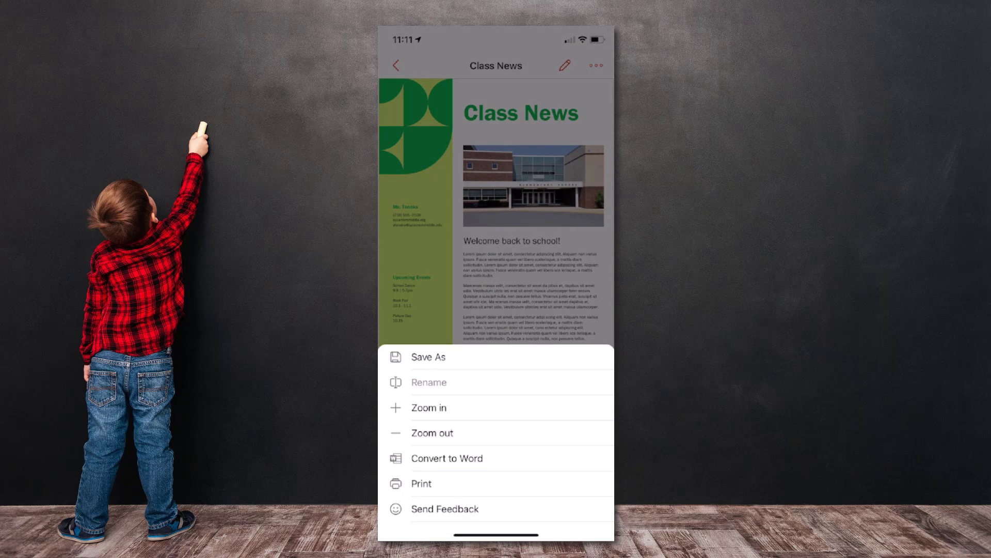
- Convert the Class News PDF to a Word document and return to the Office Home list
{"action": "left_click", "coordinate": [447, 458]}
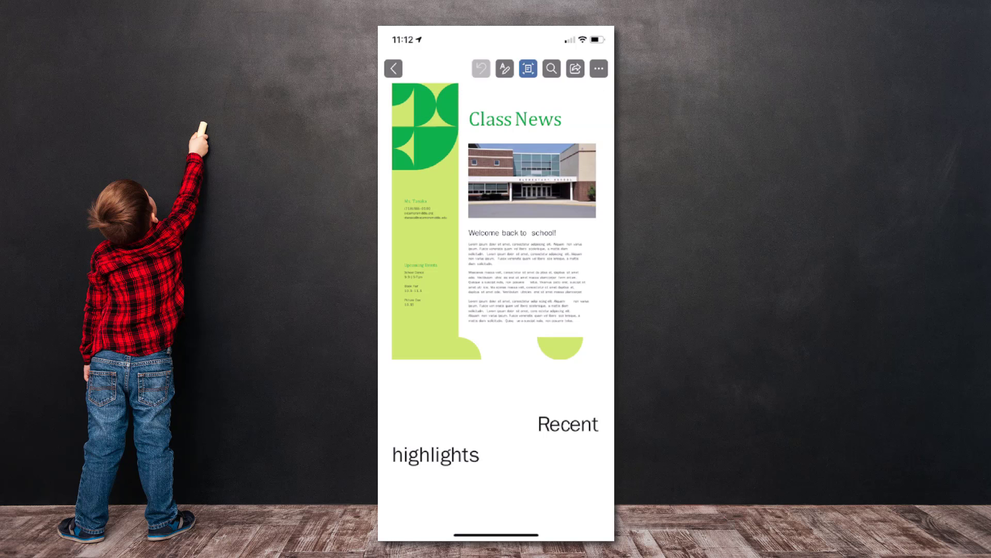
{"action": "left_click", "coordinate": [394, 68]}
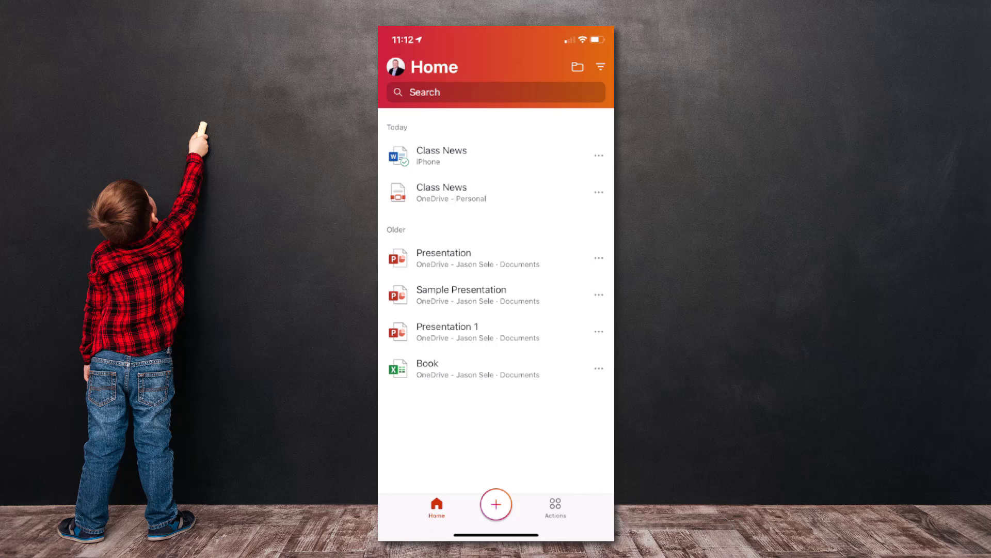
{"action": "left_click", "coordinate": [465, 155]}
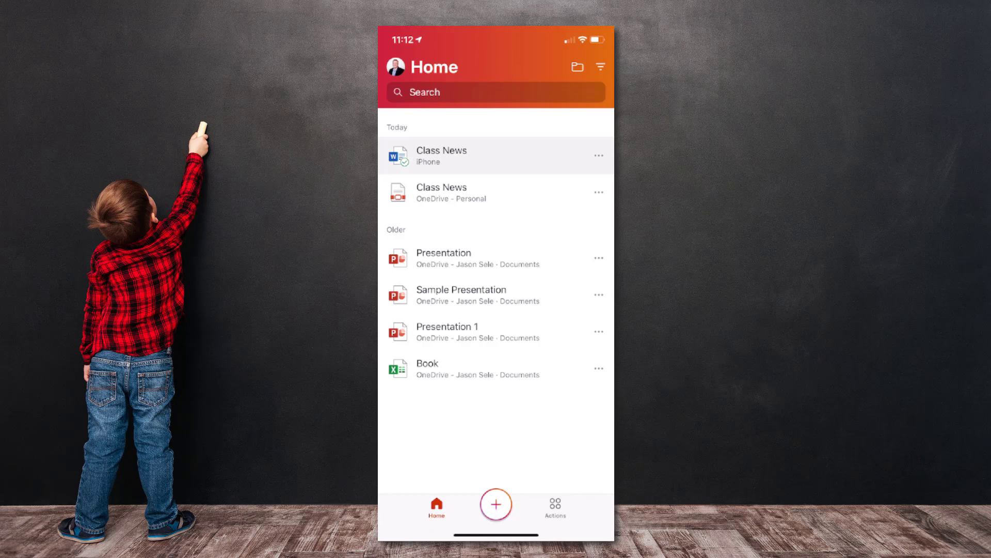